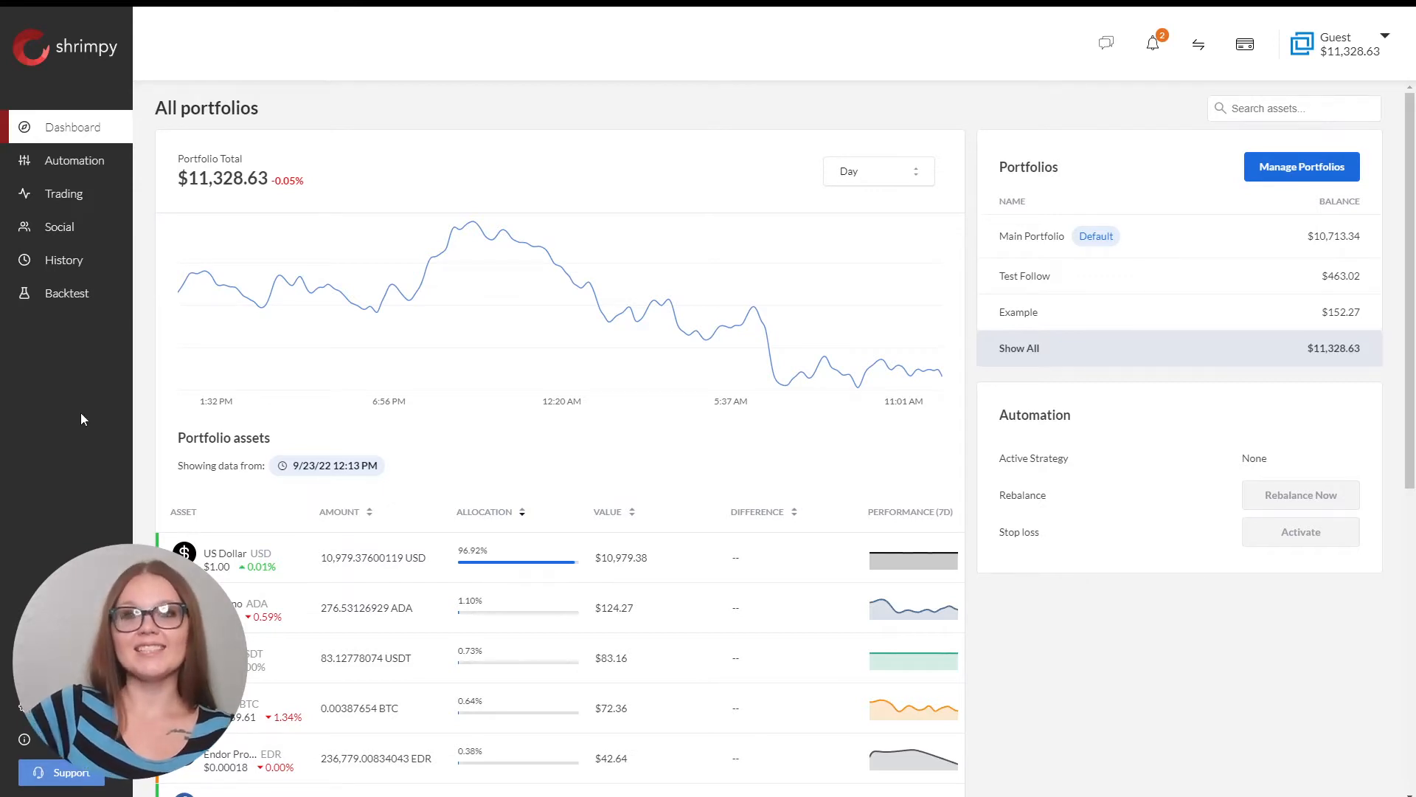
Create a new index automation, producing a market-cap-weighted Unnamed Portfolio of ten assets.
{"action": "left_click", "coordinate": [62, 169]}
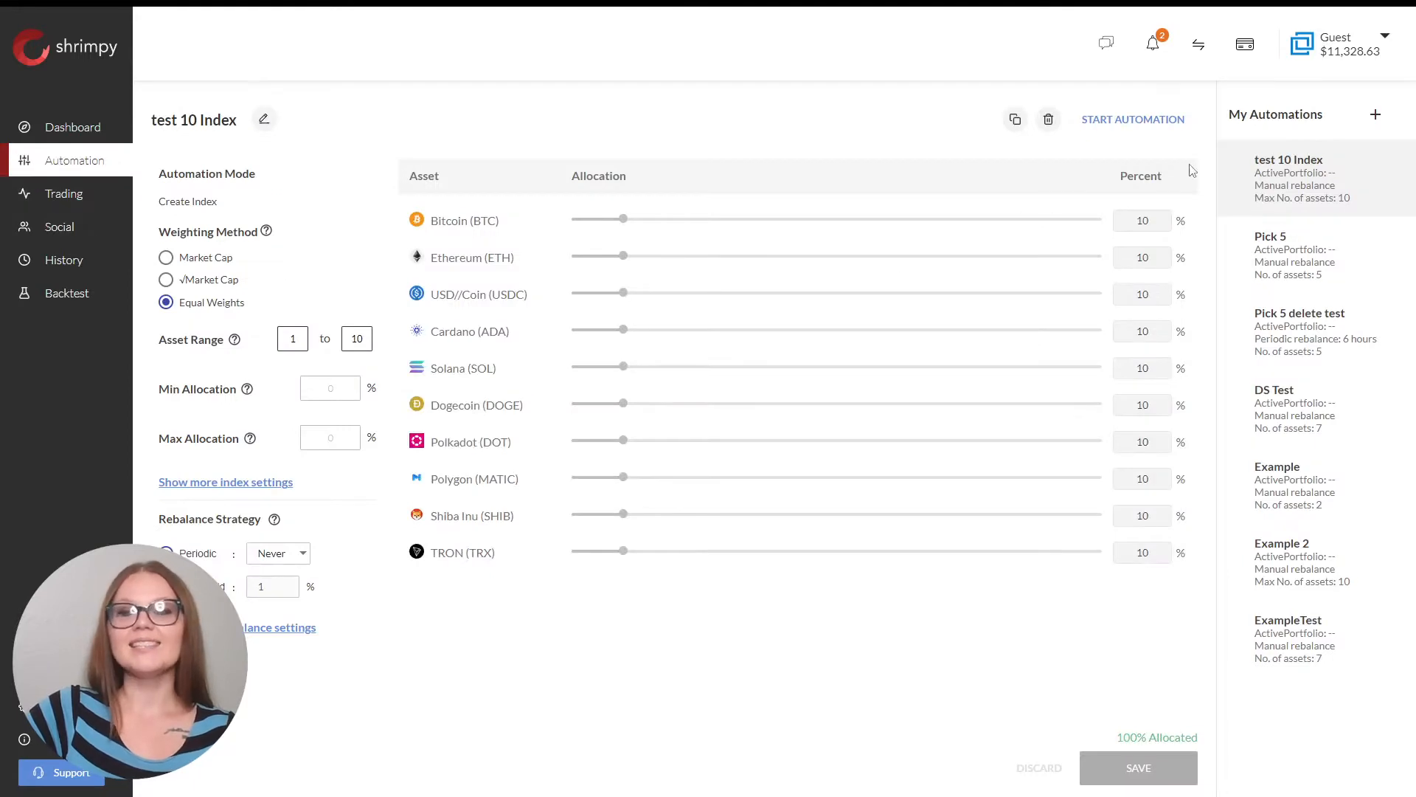
{"action": "left_click", "coordinate": [1376, 121]}
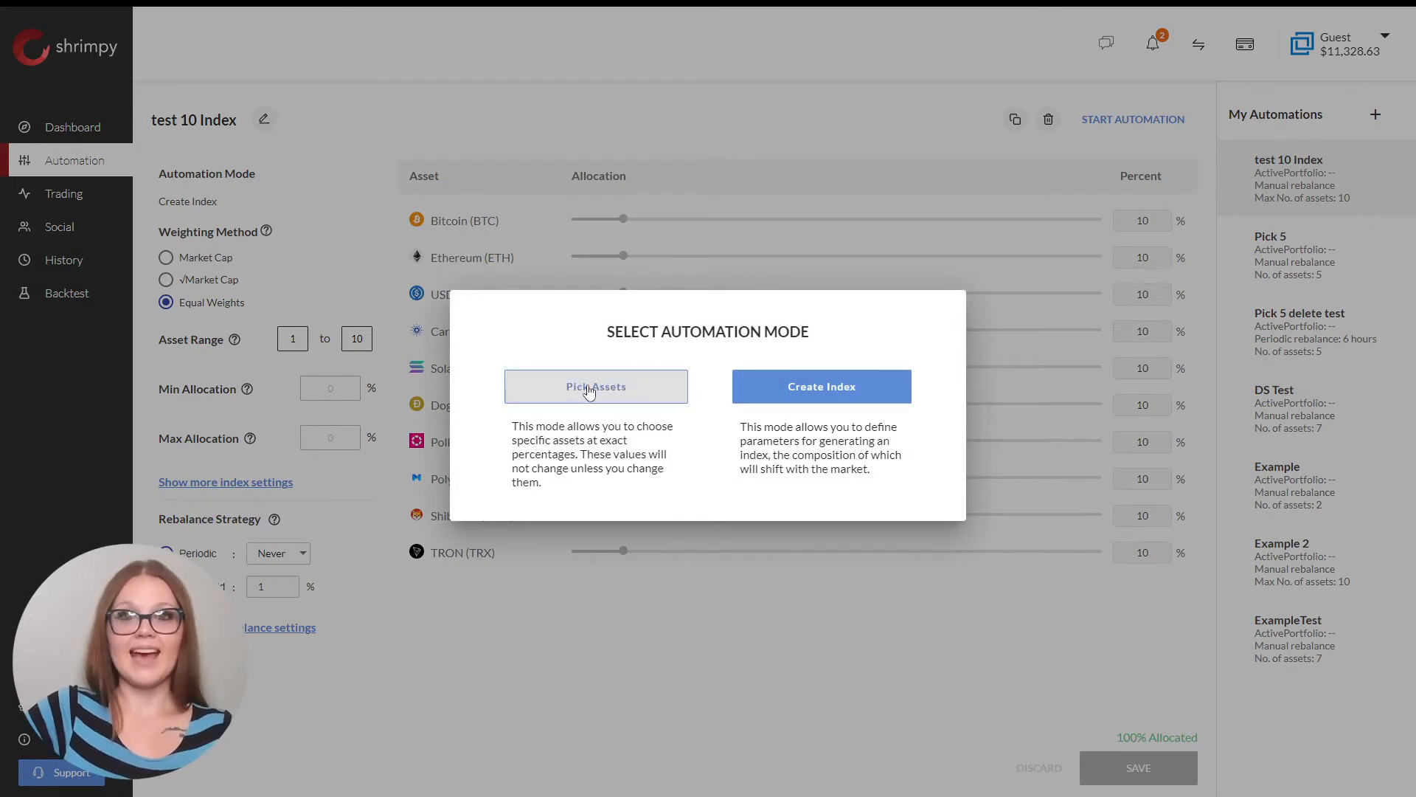
{"action": "left_click", "coordinate": [850, 396]}
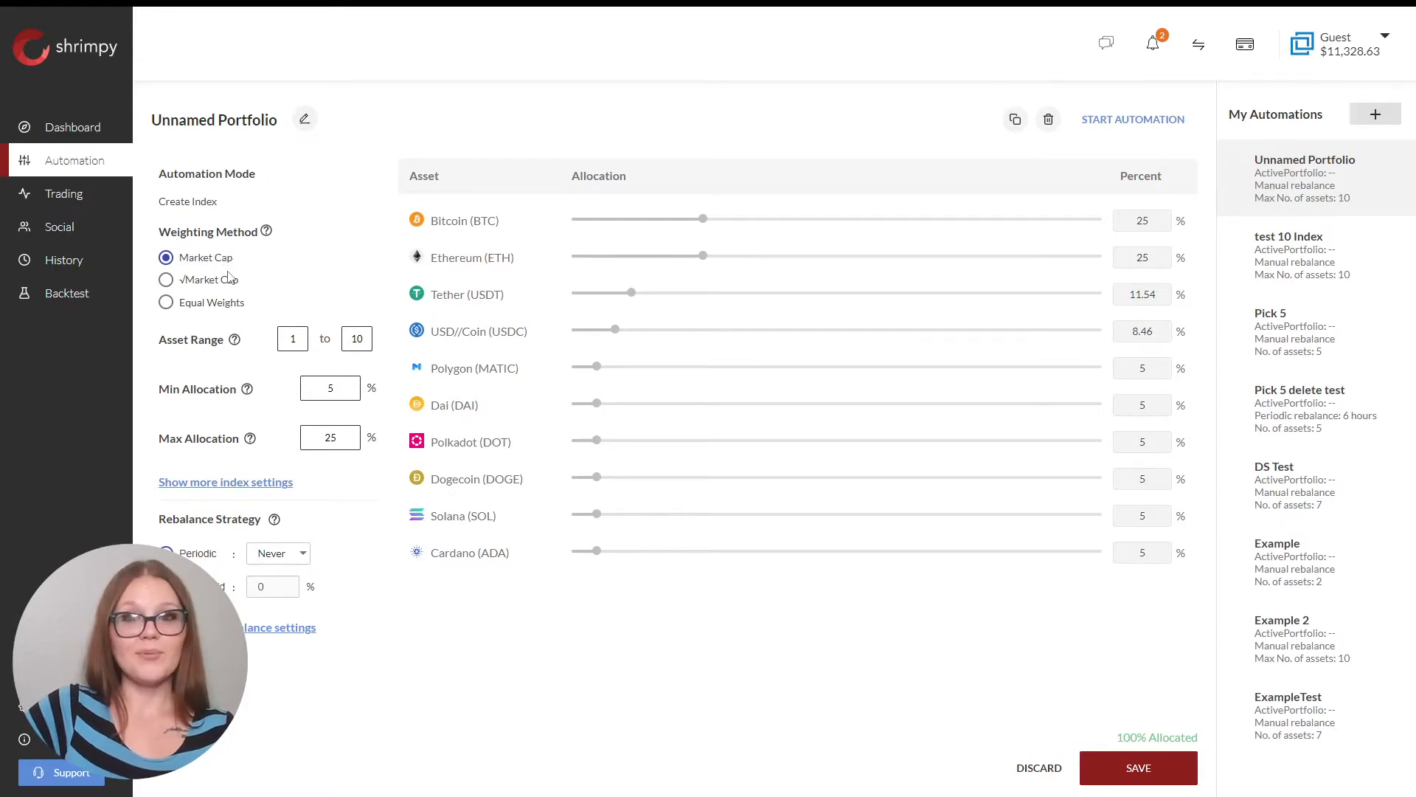
Switch the index weighting method to √Market Cap.
{"action": "left_click", "coordinate": [168, 282]}
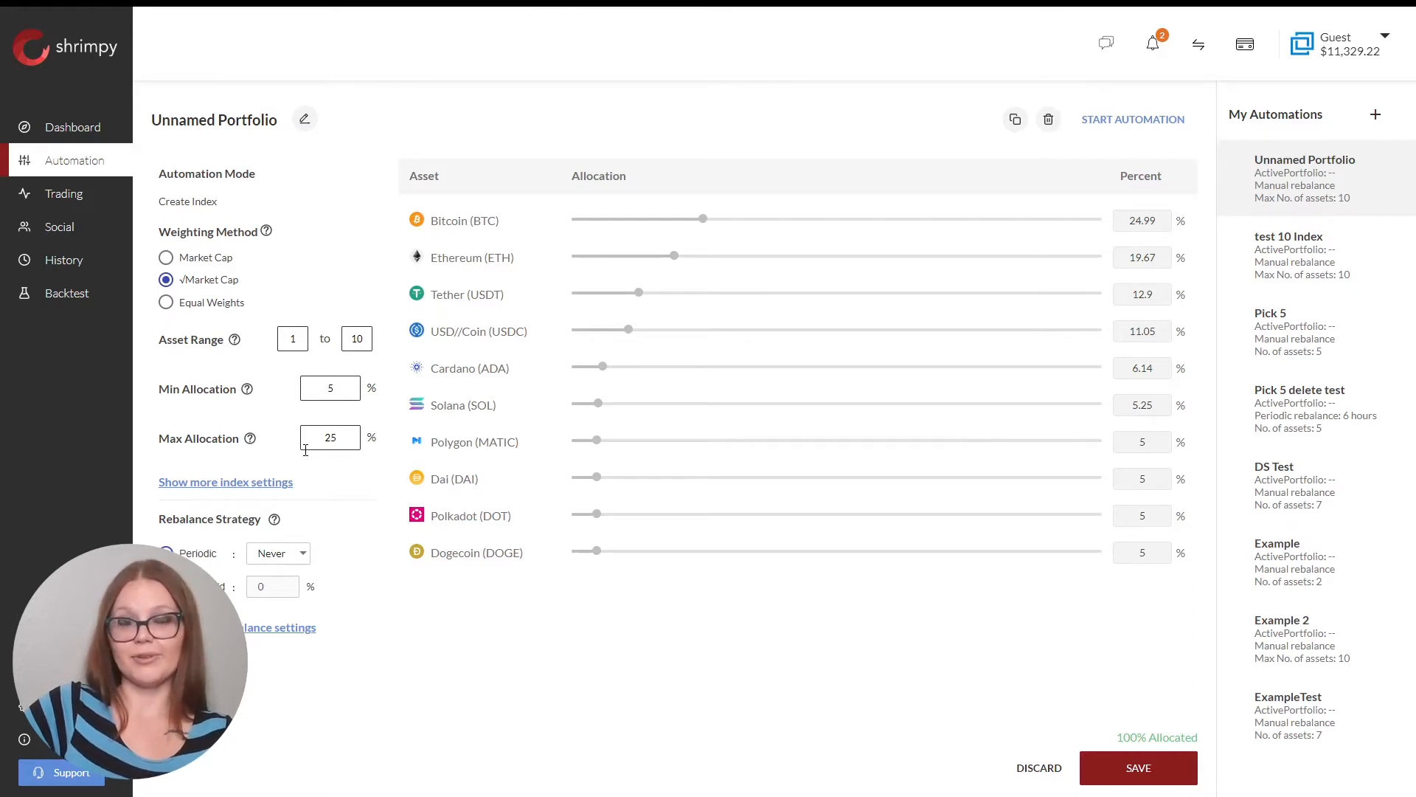
Expand the extra index settings to reveal Buffer Zone, Asset Types and Exclude Assets.
{"action": "left_click", "coordinate": [265, 482]}
{"action": "scroll", "coordinate": [259, 475], "scroll_direction": "down", "scroll_amount": 1}
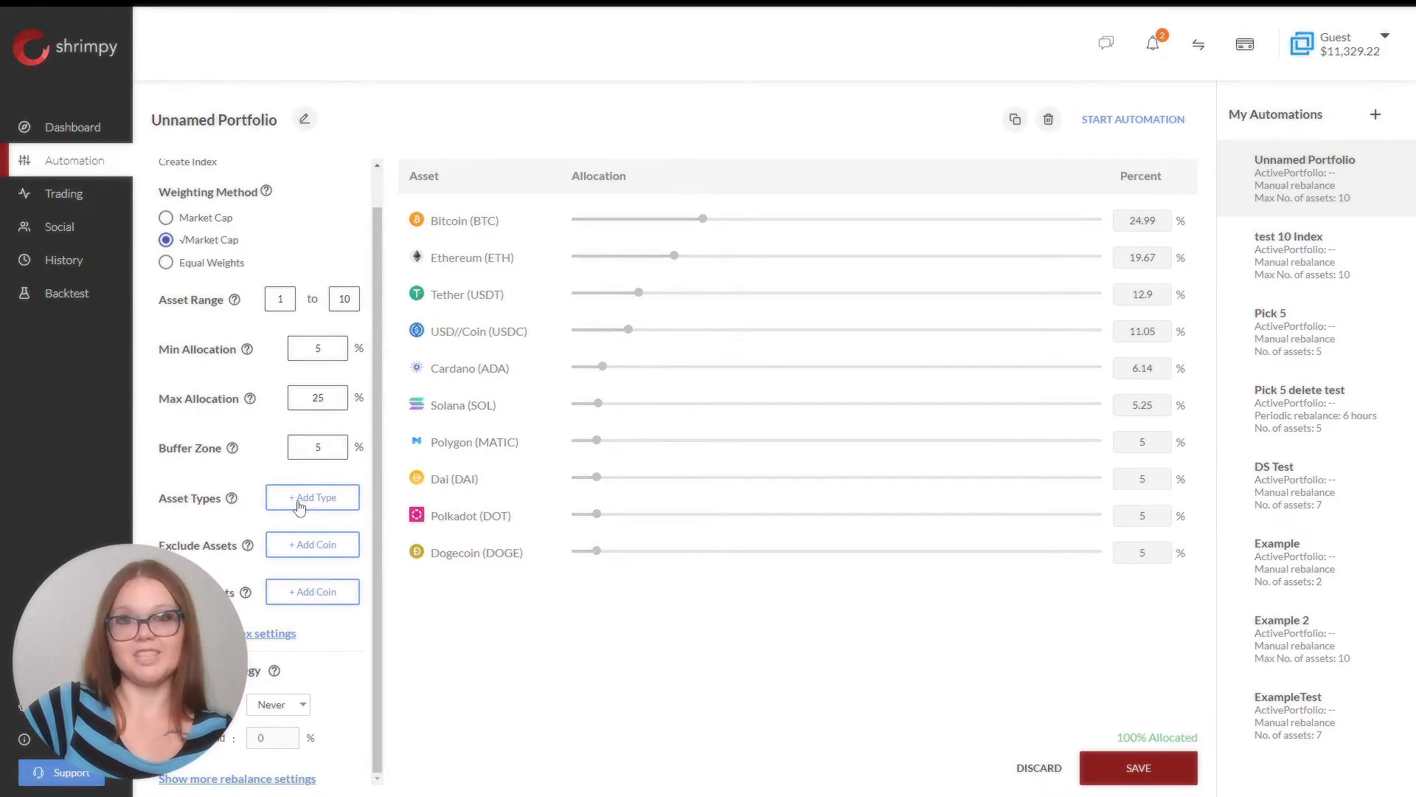
Limit the index to the Payments asset type, adding then removing Smart contracts.
{"action": "left_click", "coordinate": [299, 505]}
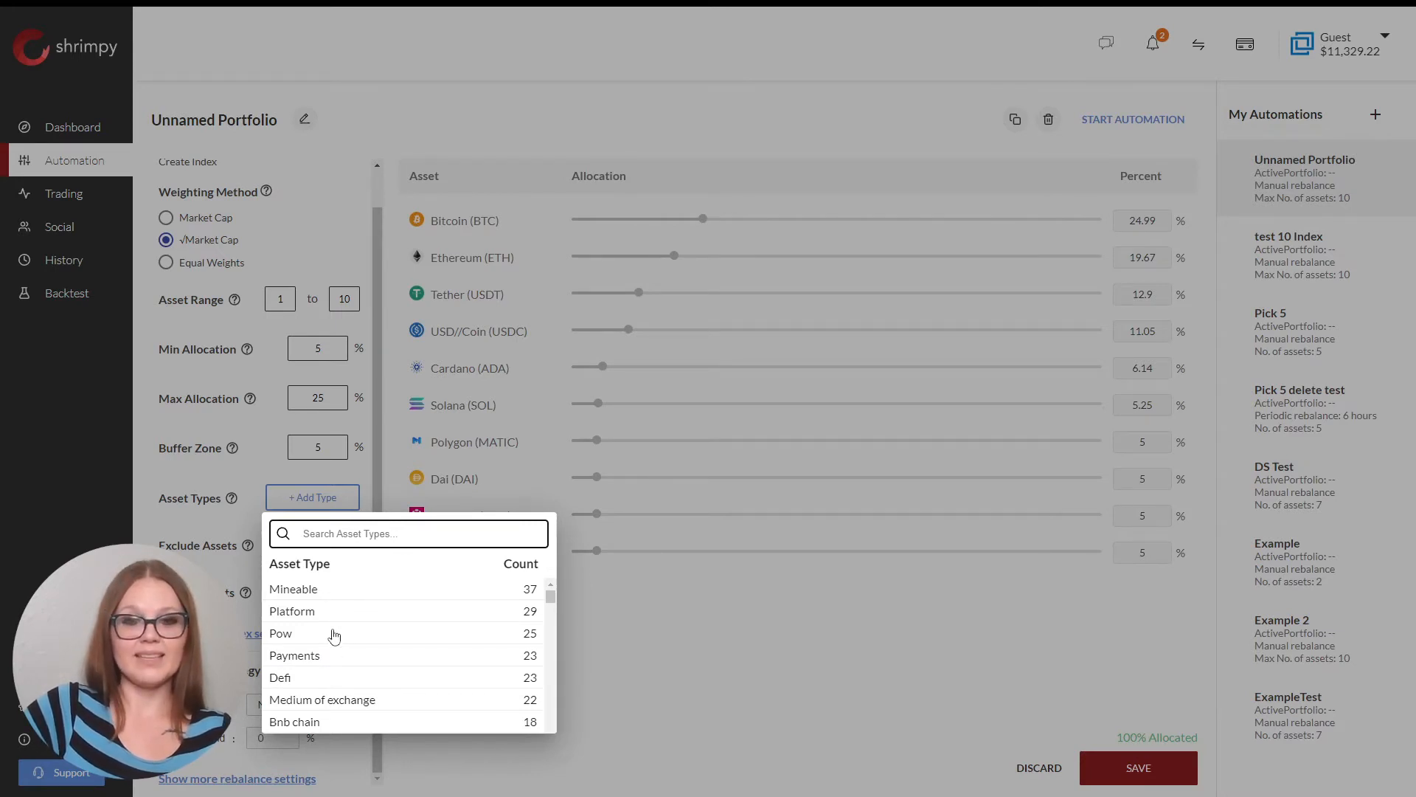
{"action": "scroll", "coordinate": [316, 679], "scroll_direction": "down", "scroll_amount": 1}
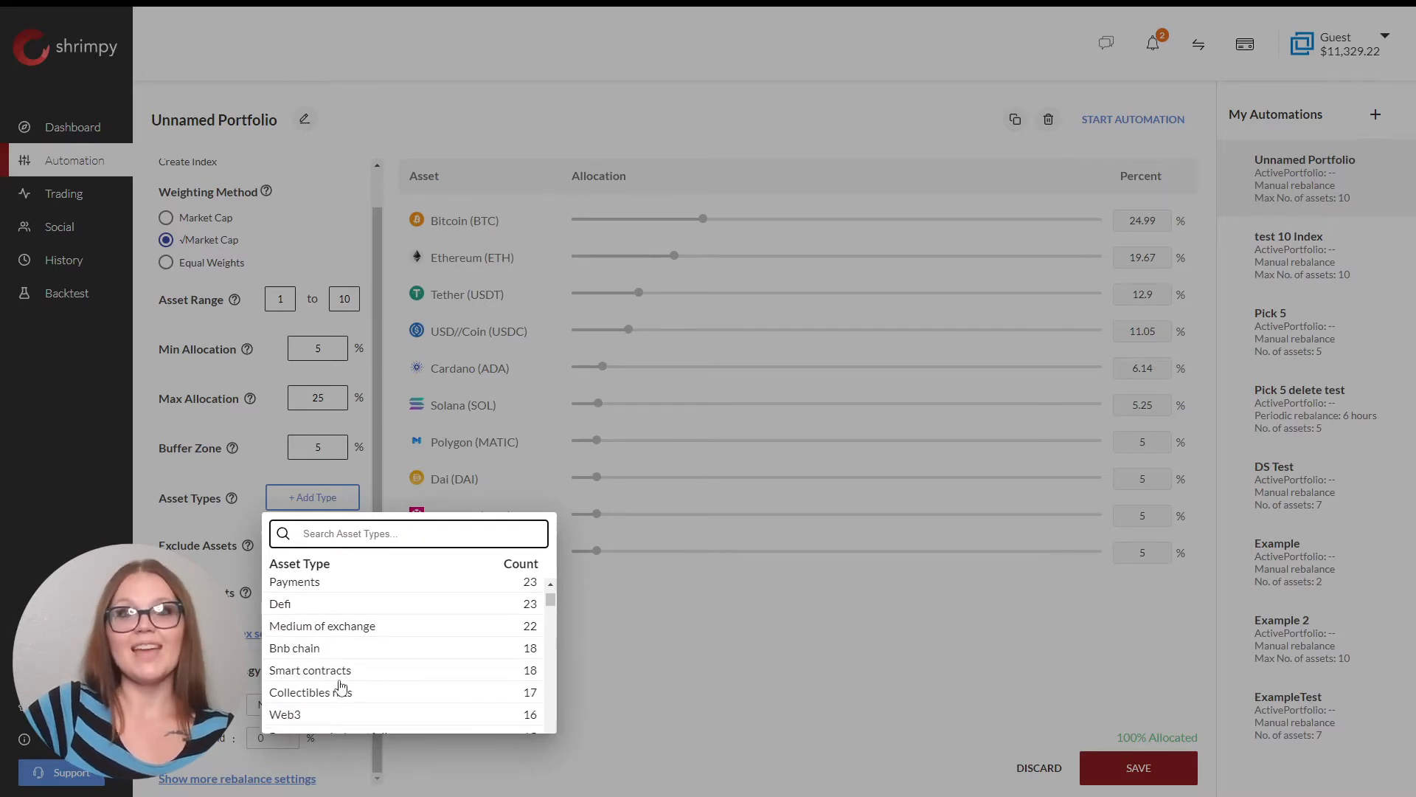
{"action": "scroll", "coordinate": [341, 687], "scroll_direction": "up", "scroll_amount": 1}
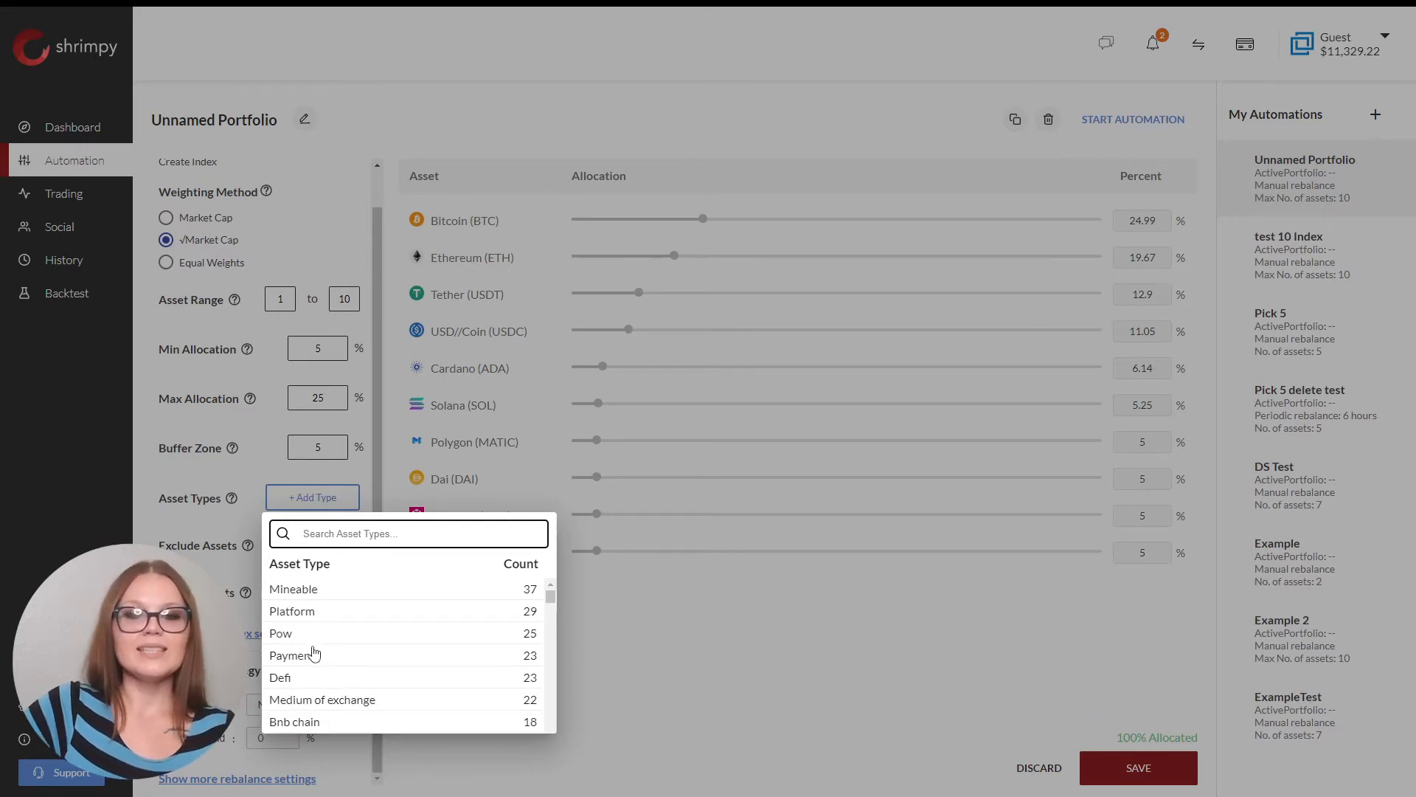
{"action": "left_click", "coordinate": [314, 656]}
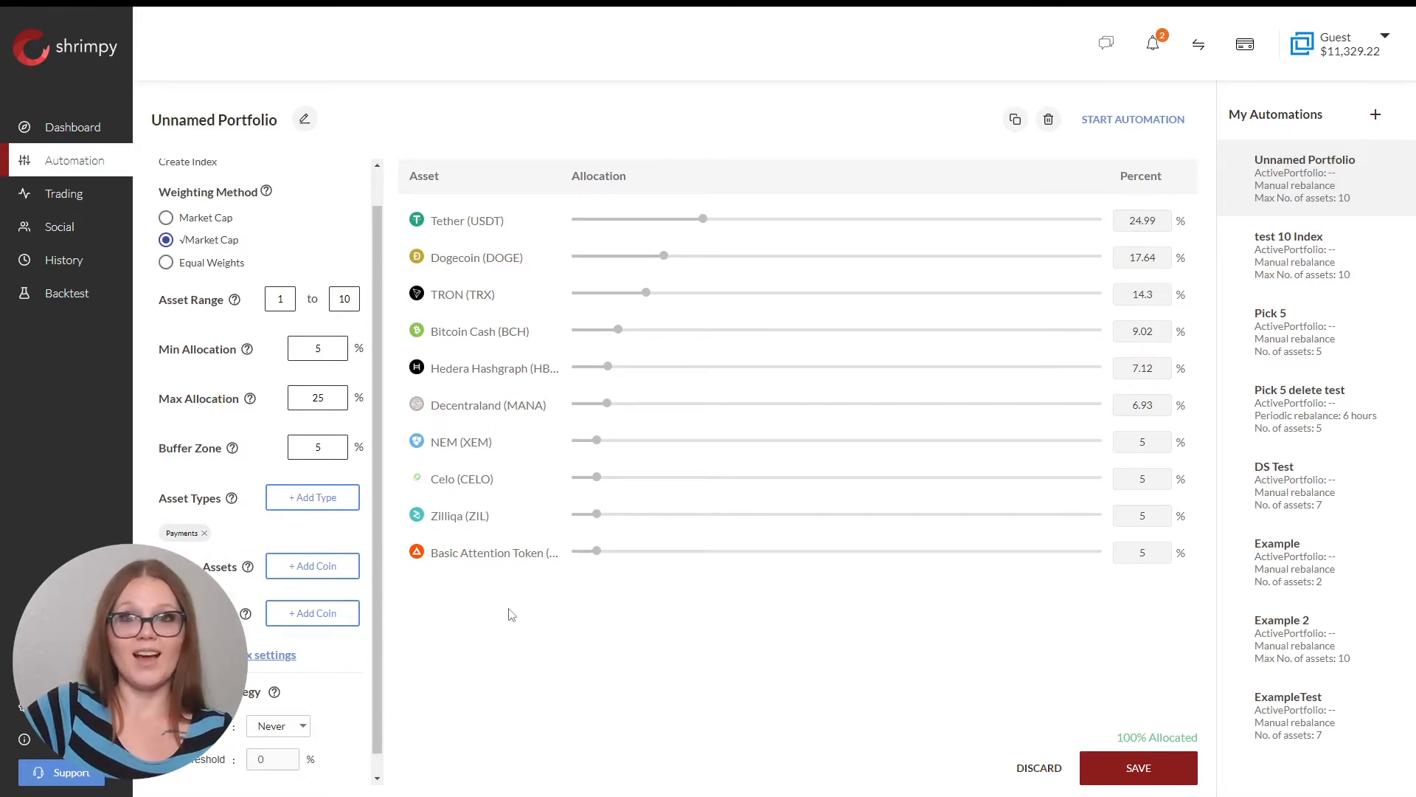
{"action": "left_click", "coordinate": [313, 499]}
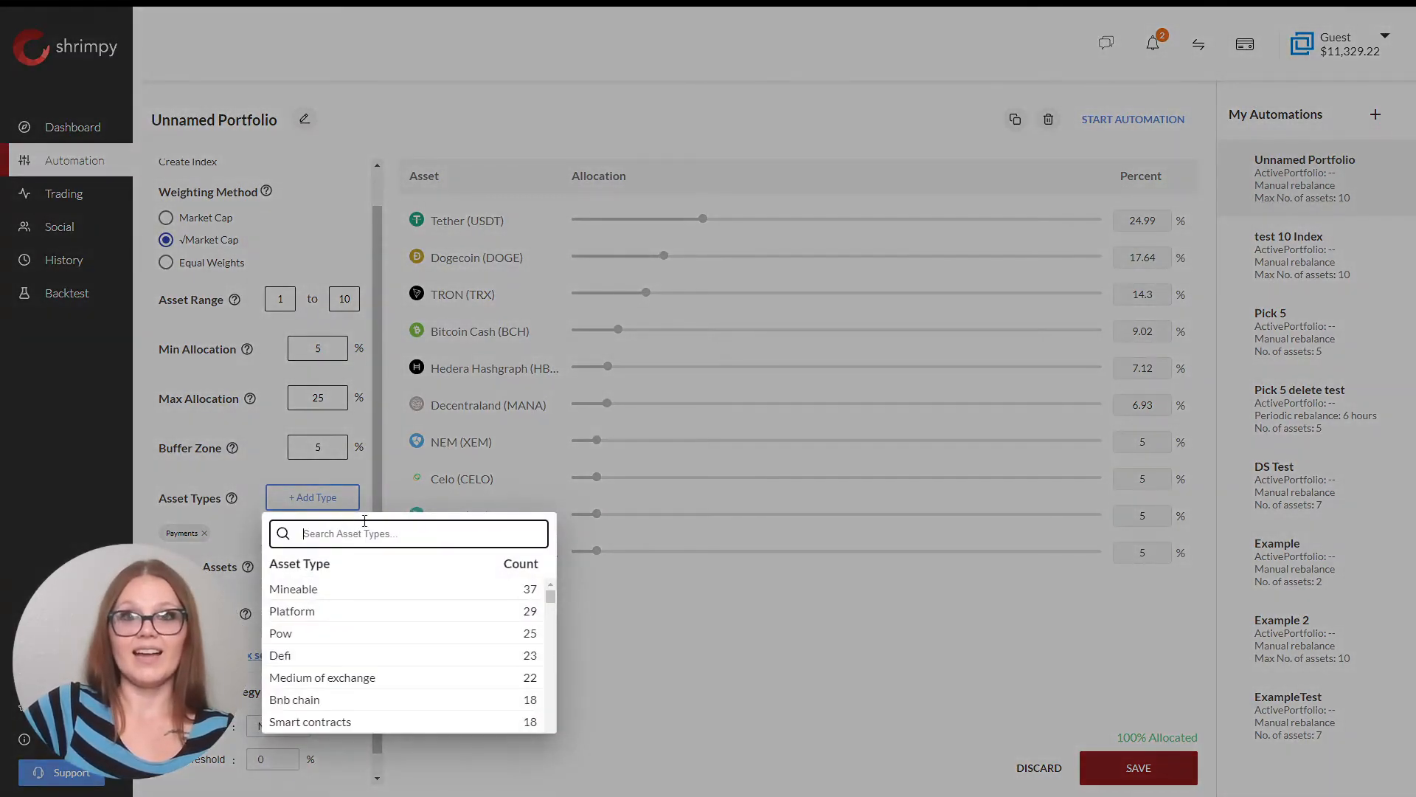
{"action": "left_click", "coordinate": [335, 722]}
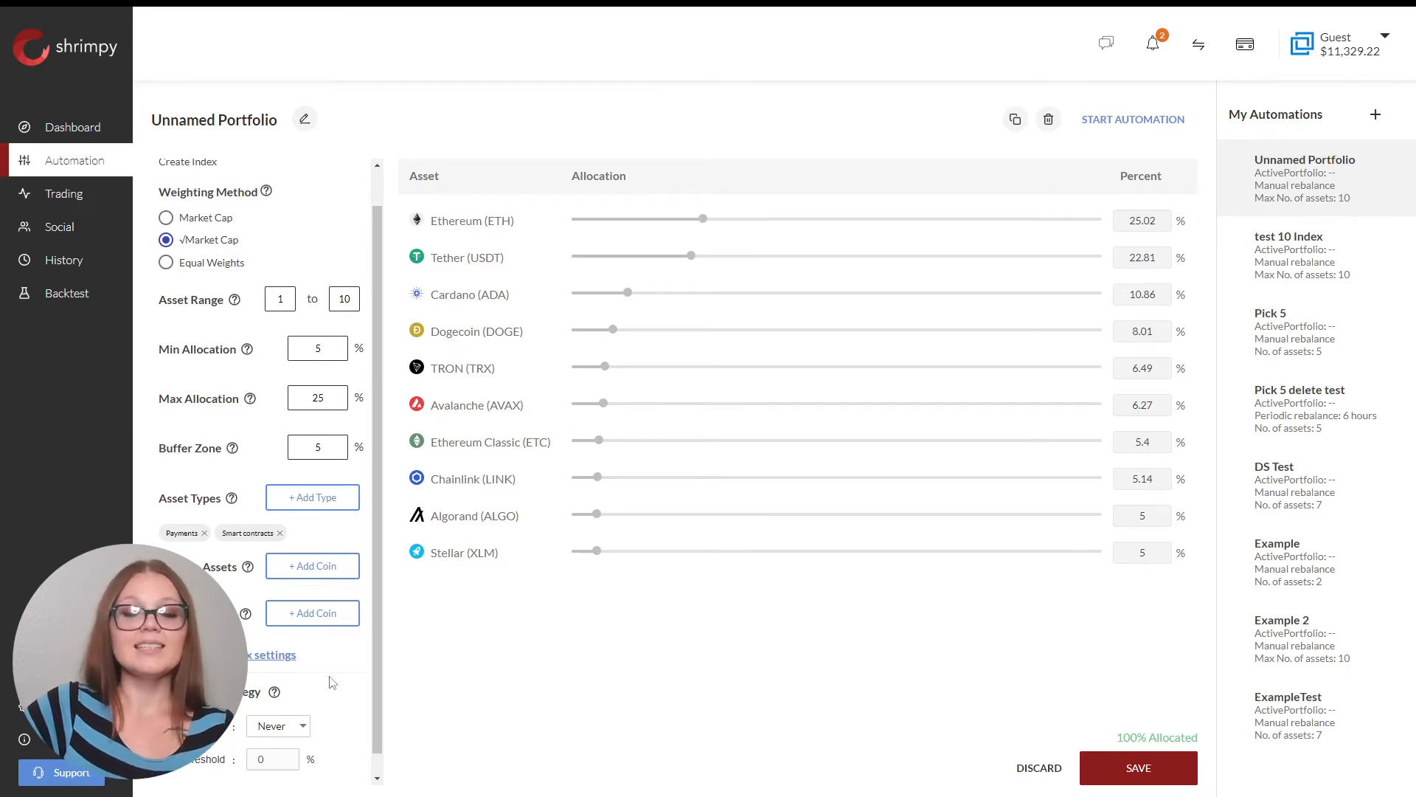
{"action": "left_click", "coordinate": [280, 533]}
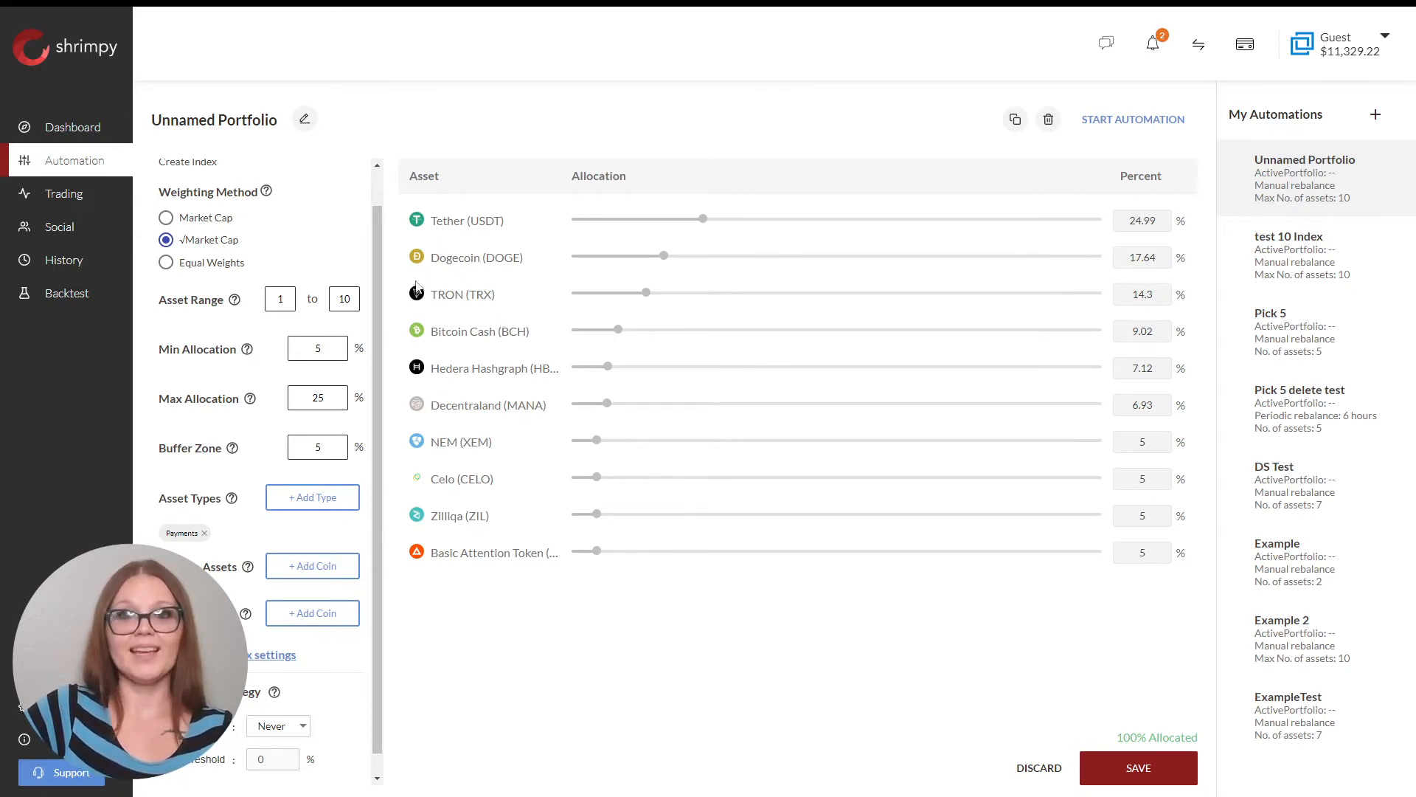
Exclude Dogecoin (DOGE) from the index via a 'doge' coin search.
{"action": "left_click", "coordinate": [313, 574]}
{"action": "type", "text": "doge"}
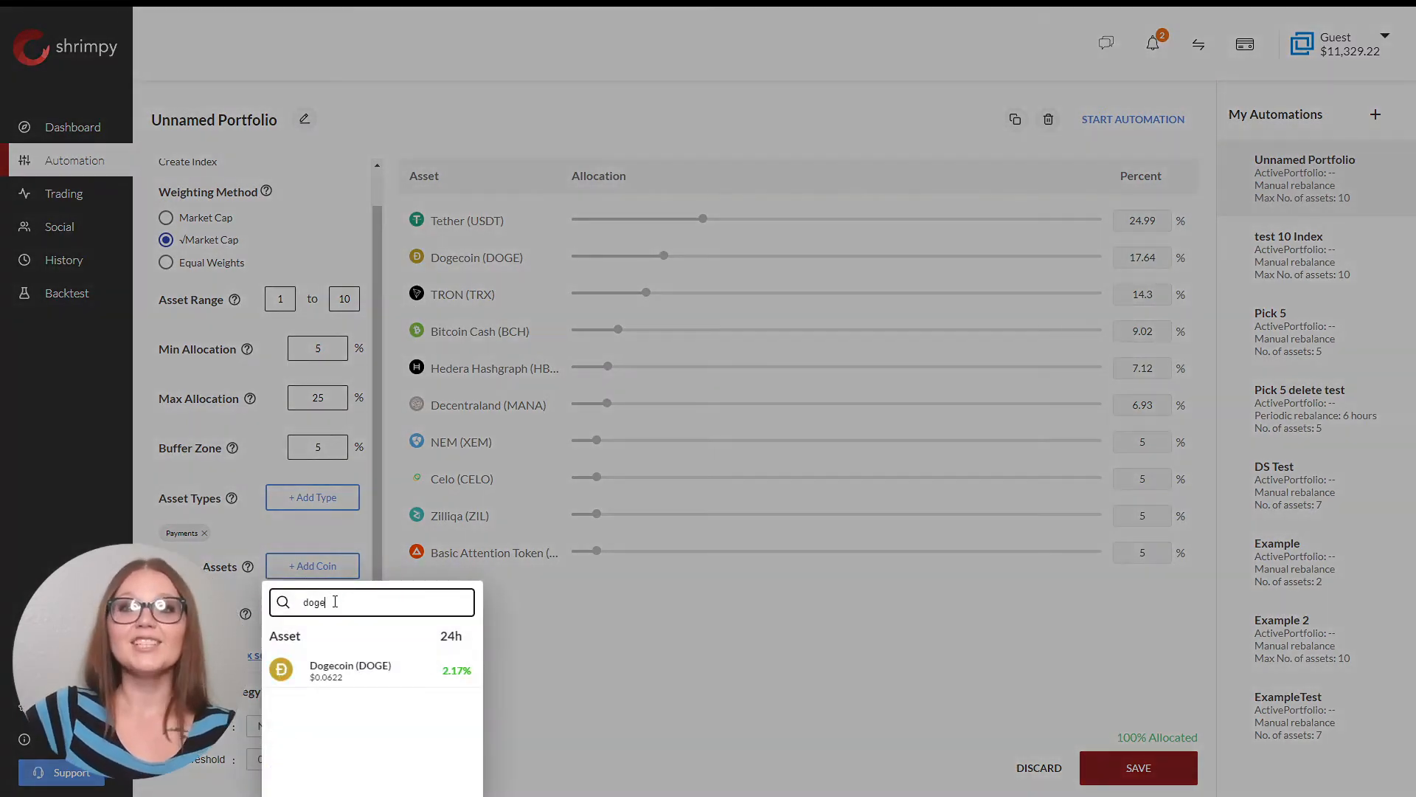
{"action": "left_click", "coordinate": [348, 669]}
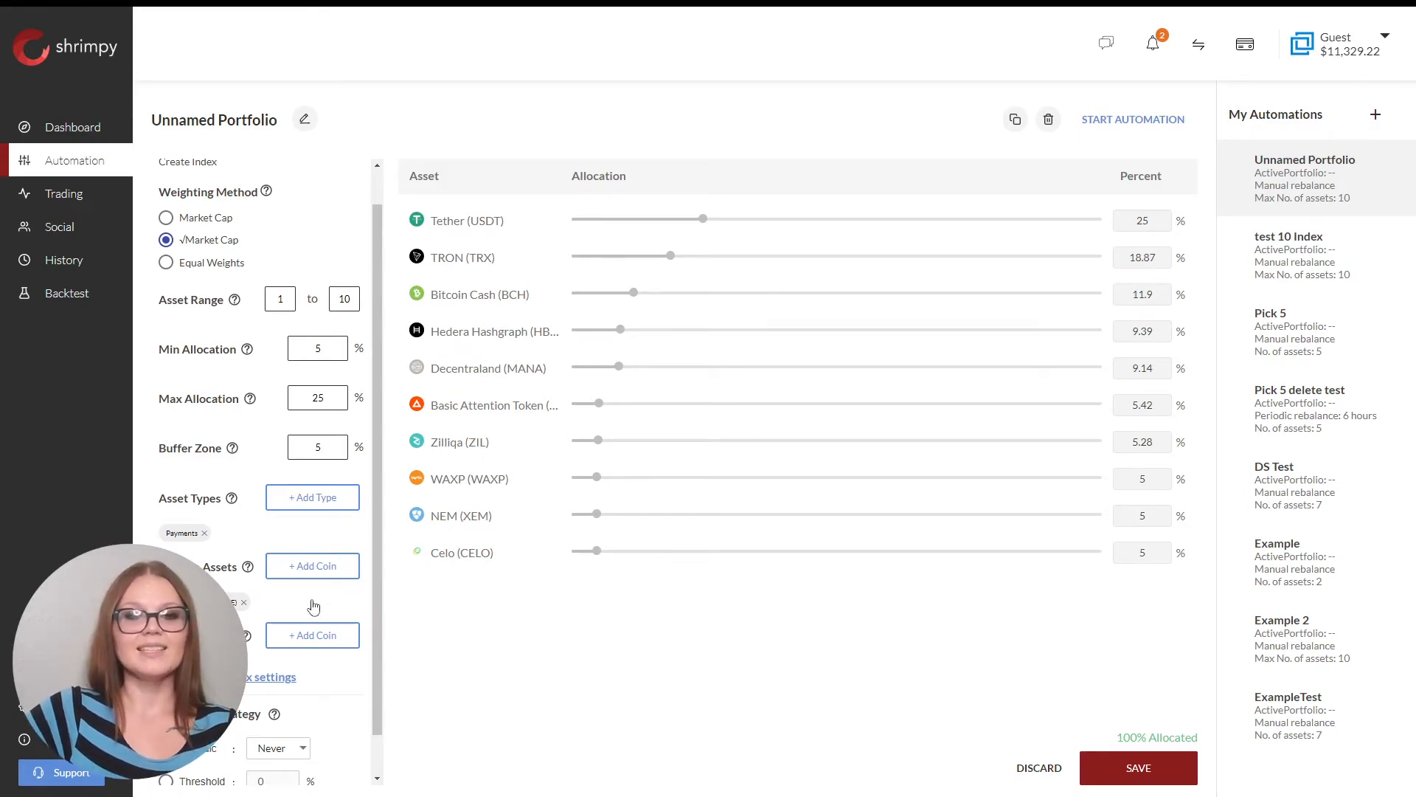
Force-include Bitcoin (BTC) in the index at 25%.
{"action": "left_click", "coordinate": [320, 639]}
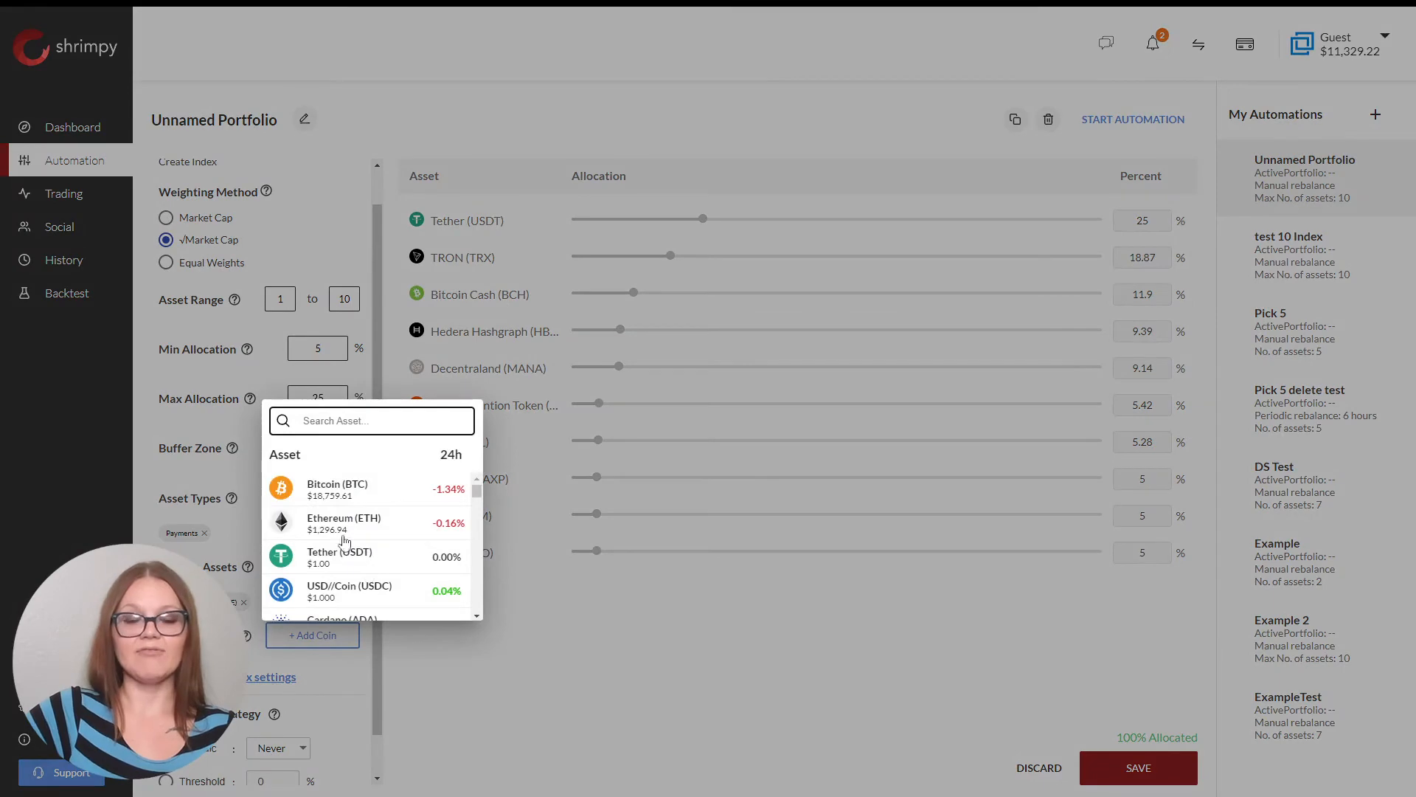
{"action": "left_click", "coordinate": [339, 490]}
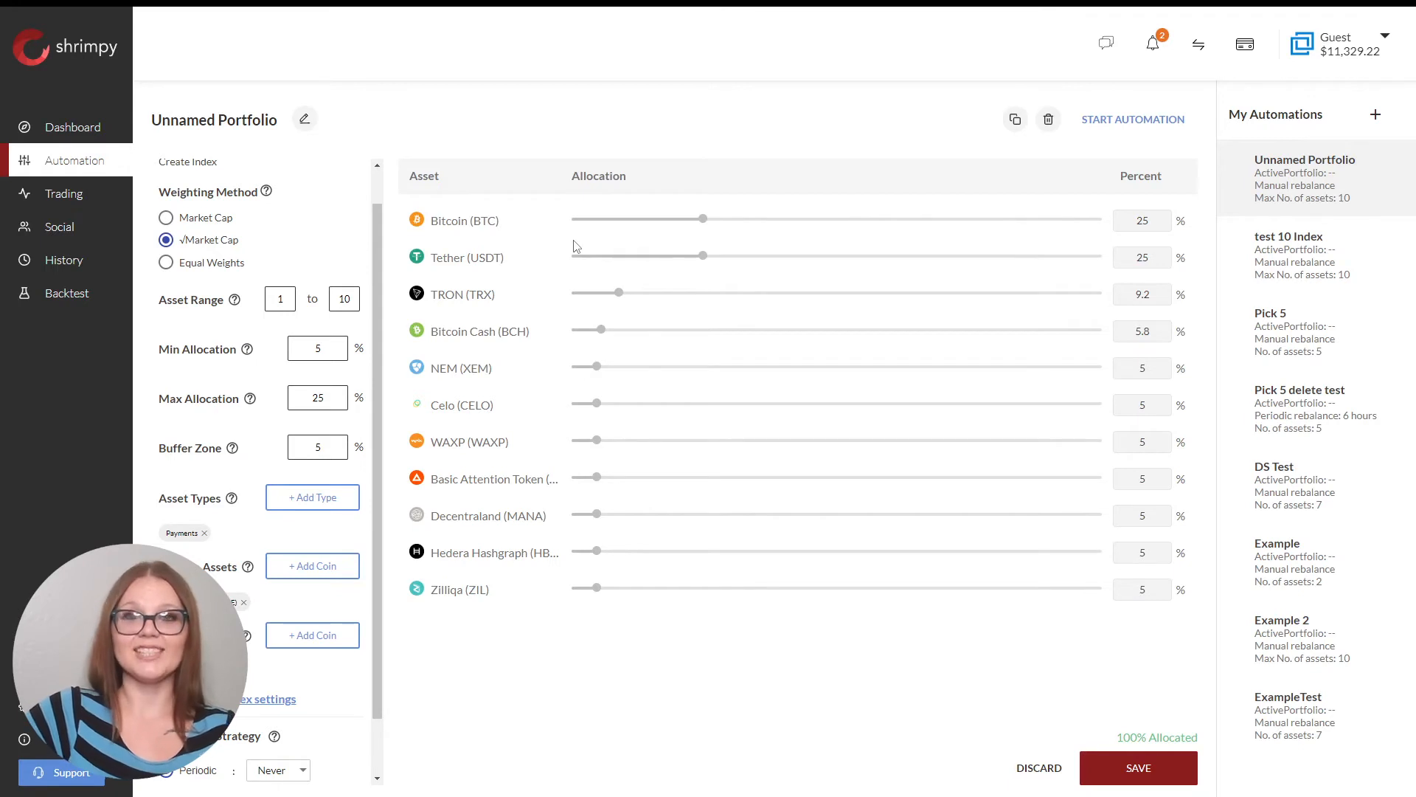
{"action": "scroll", "coordinate": [280, 649], "scroll_direction": "down", "scroll_amount": 1}
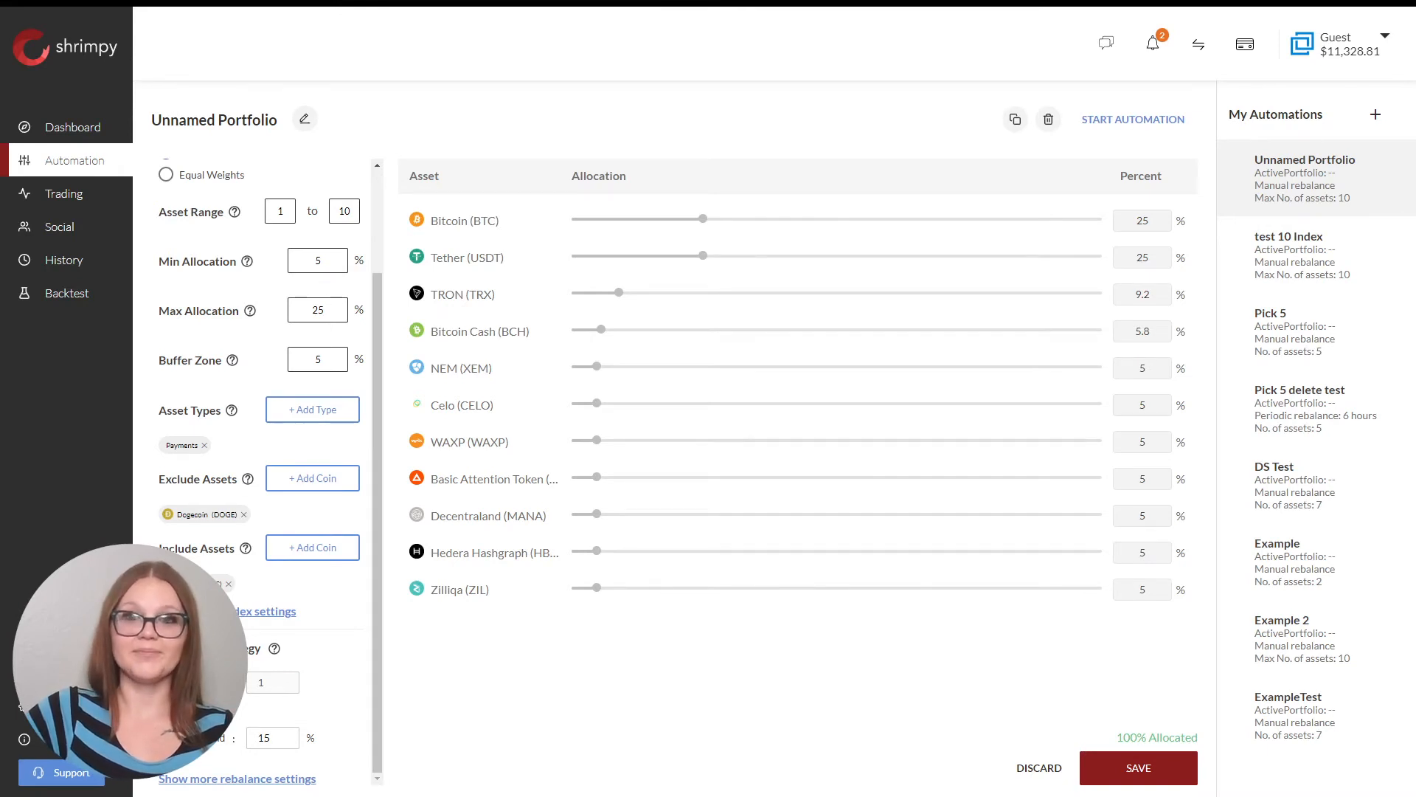
Enable a -15% one-day stop-loss in USD in the extra rebalance settings.
{"action": "left_click", "coordinate": [221, 781]}
{"action": "scroll", "coordinate": [240, 772], "scroll_direction": "down", "scroll_amount": 3}
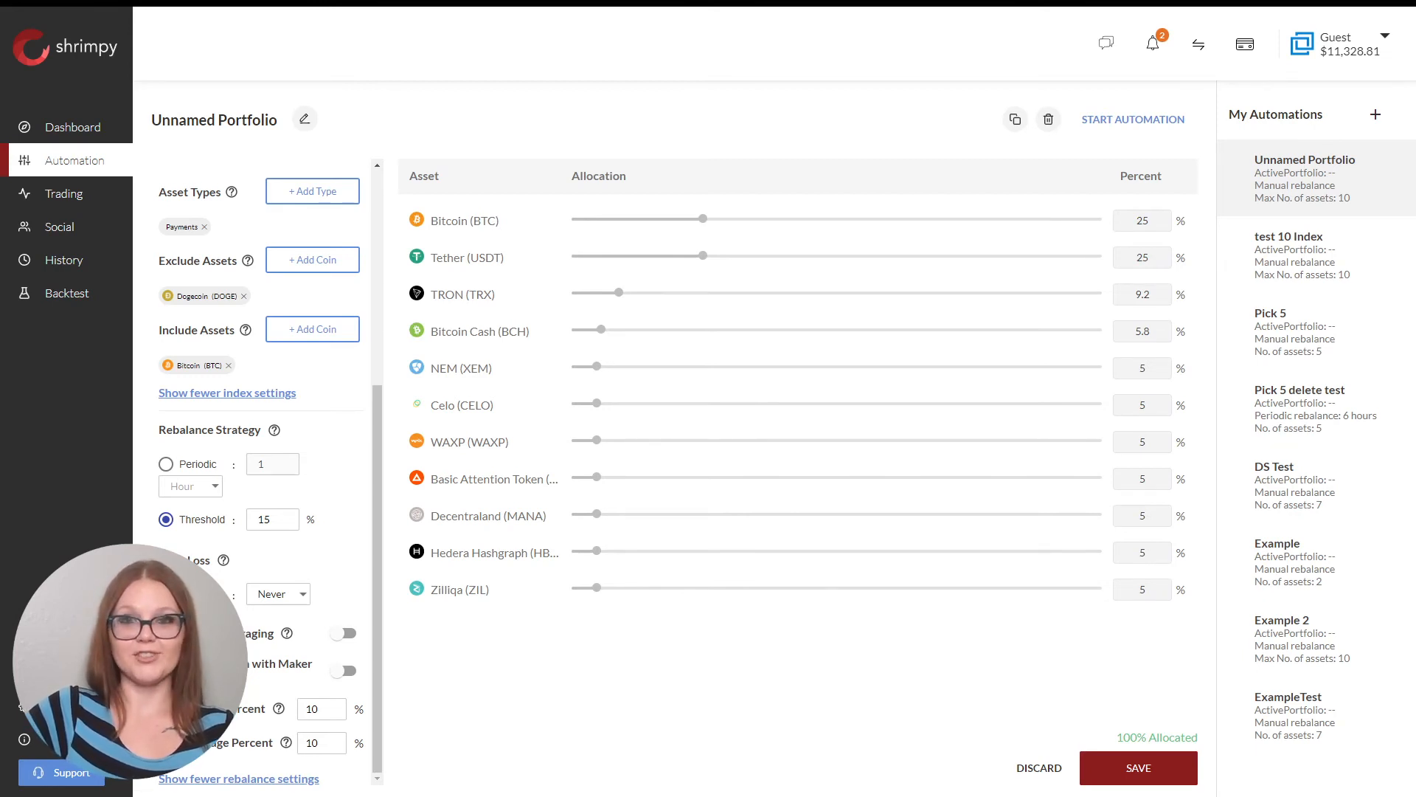
{"action": "left_click", "coordinate": [261, 601]}
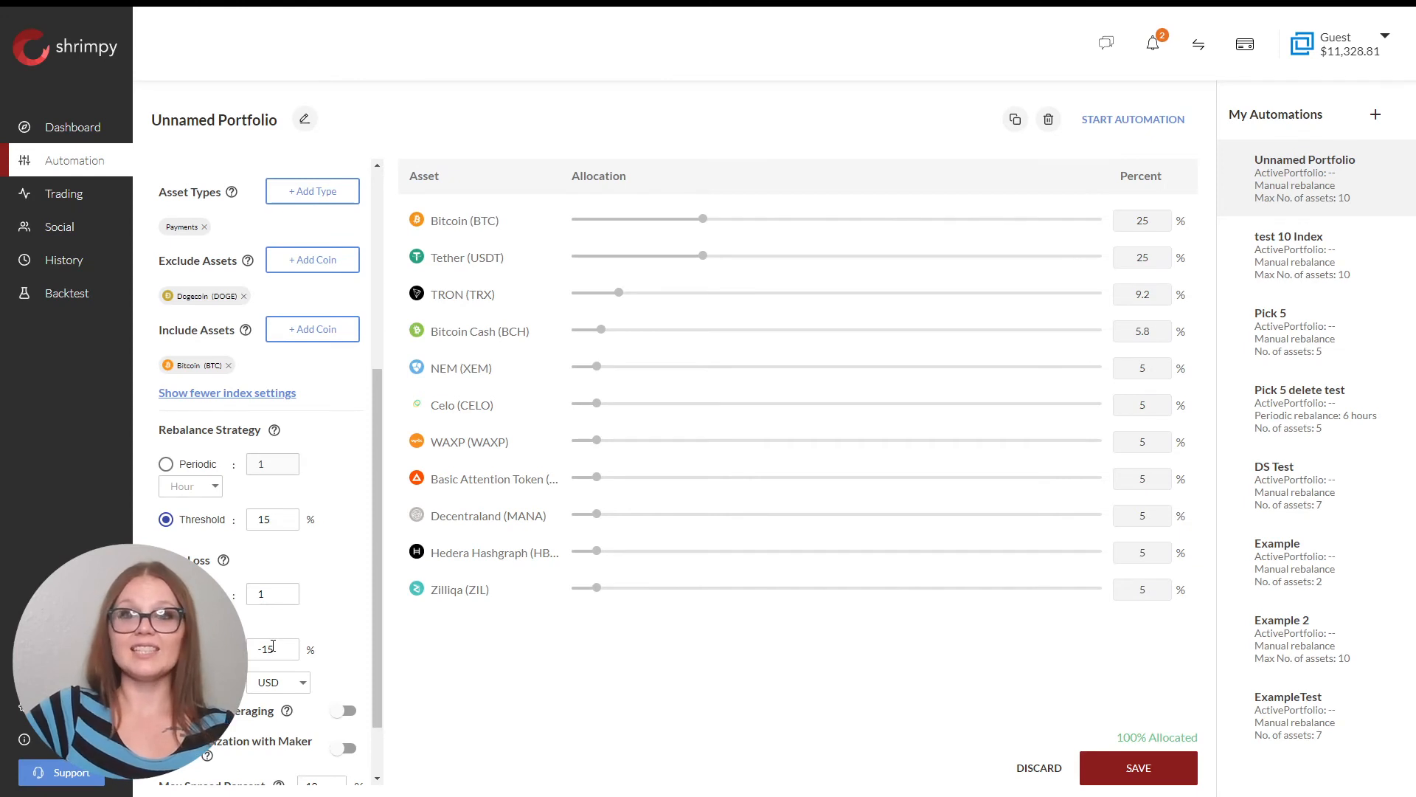
{"action": "left_click", "coordinate": [288, 681]}
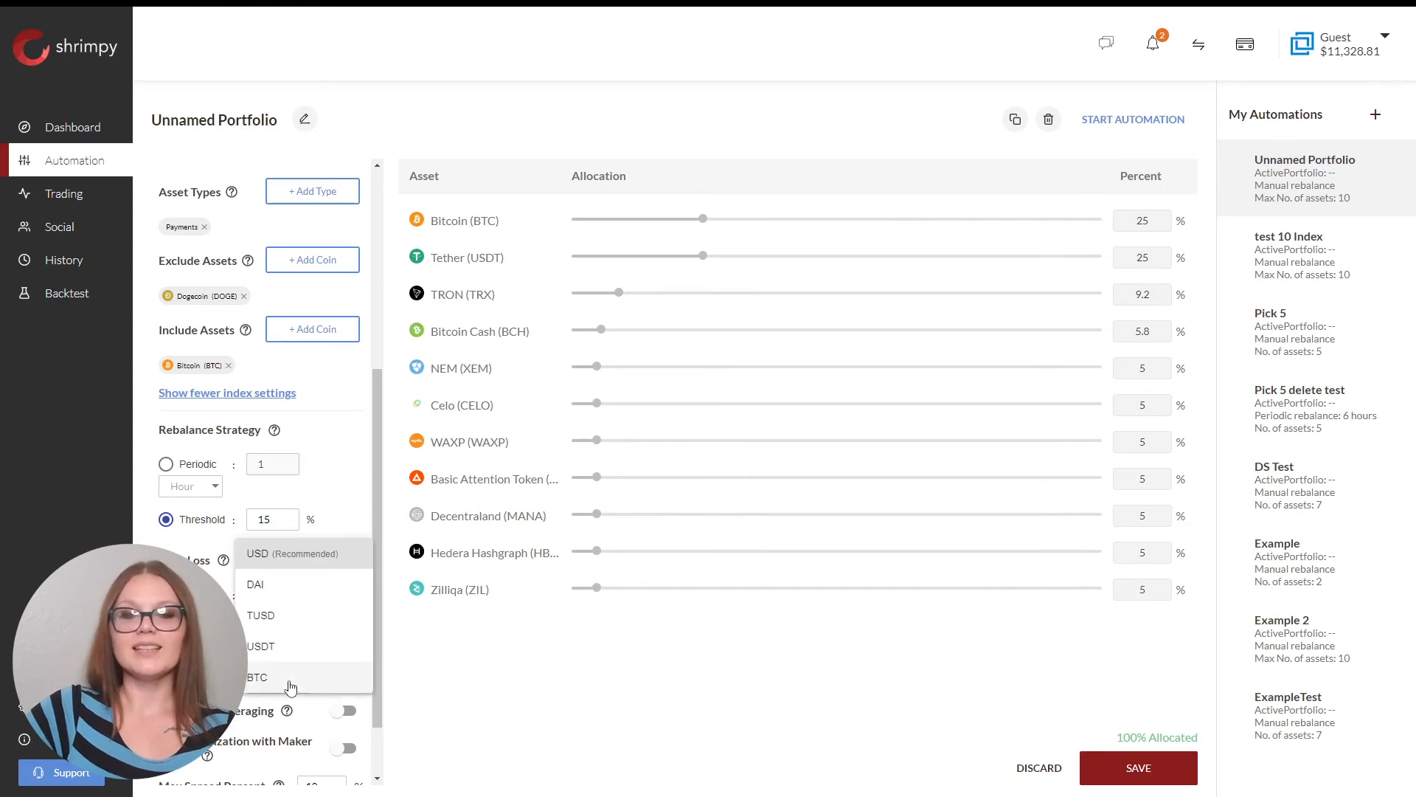
{"action": "left_click", "coordinate": [305, 568]}
{"action": "scroll", "coordinate": [264, 651], "scroll_direction": "down", "scroll_amount": 1}
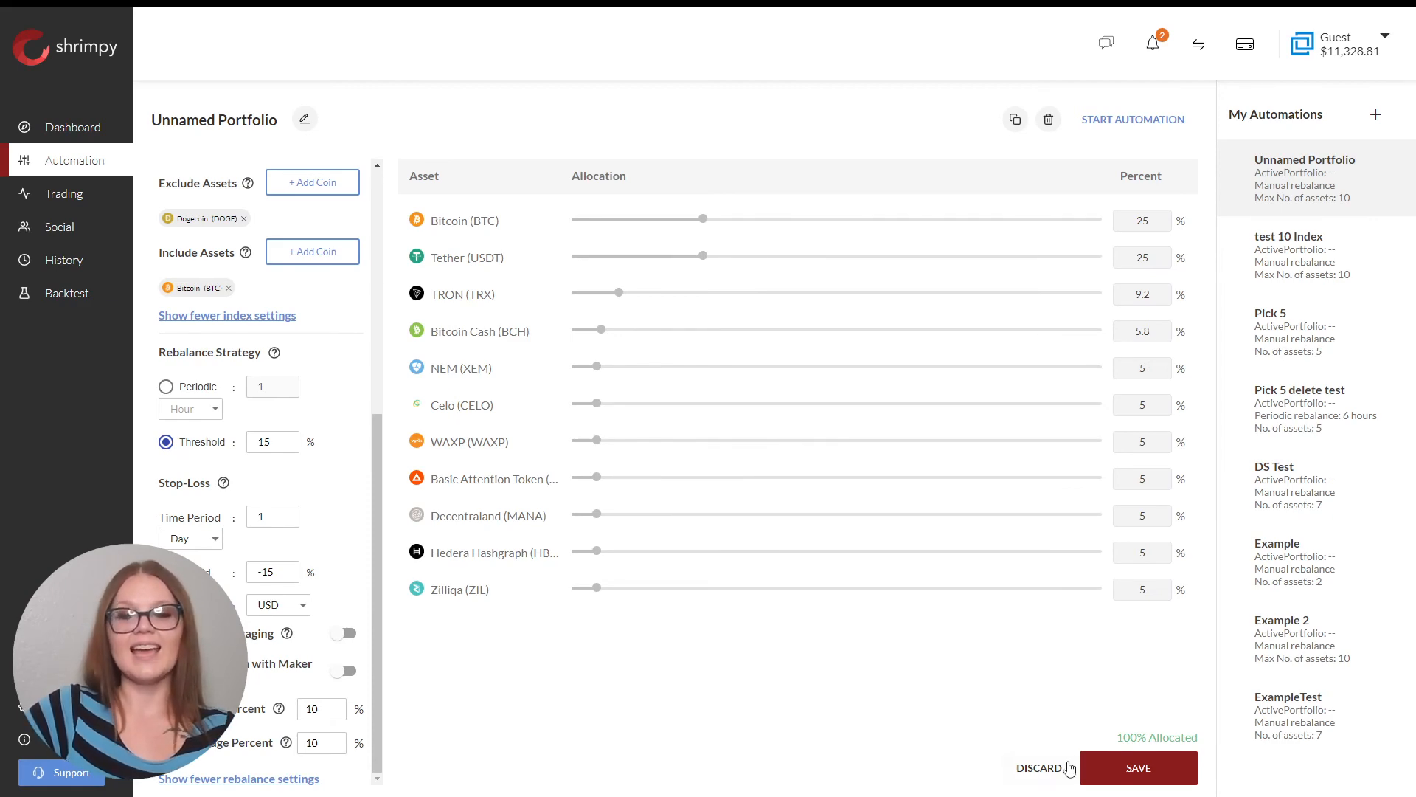
Save the automation with the name 'Test'.
{"action": "left_click", "coordinate": [1137, 771]}
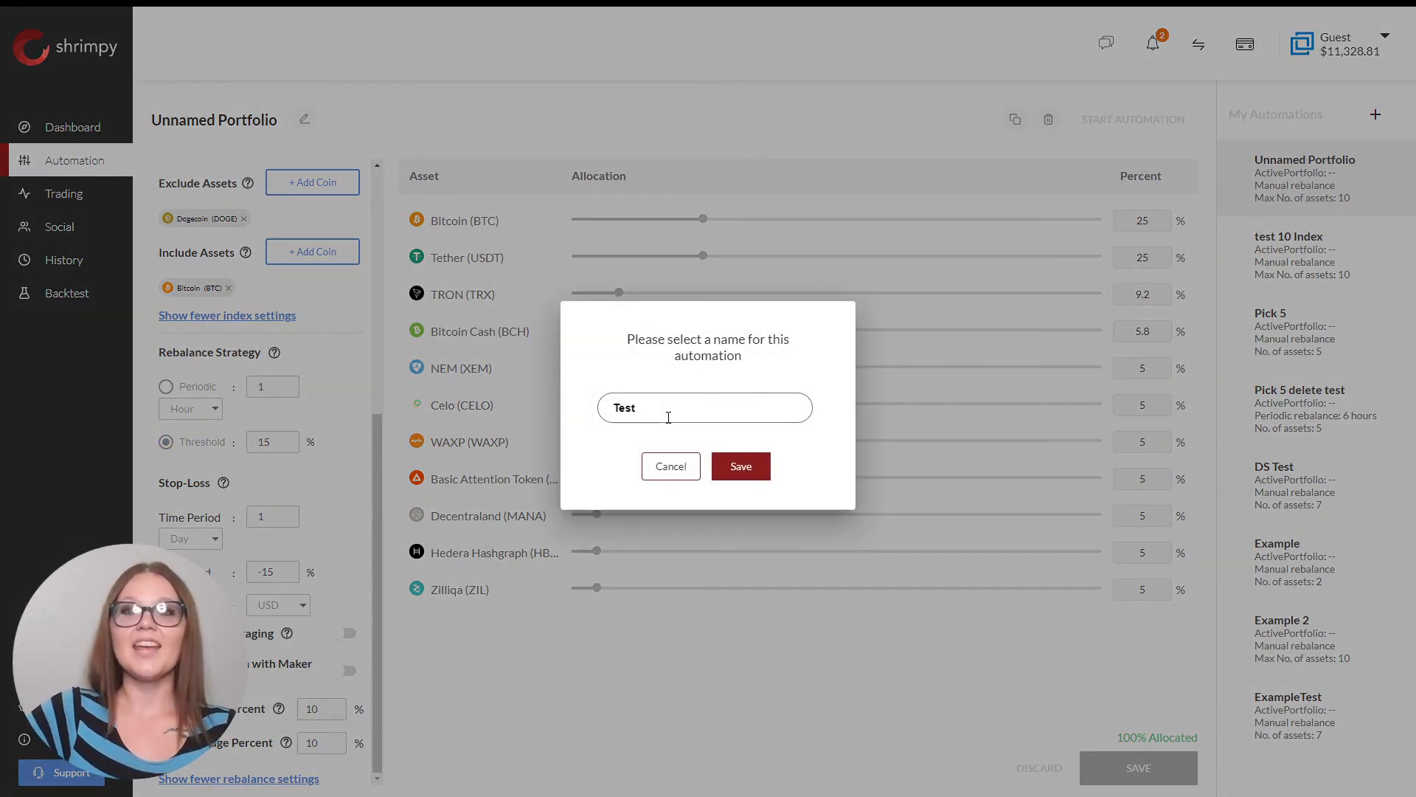
{"action": "left_click", "coordinate": [736, 465]}
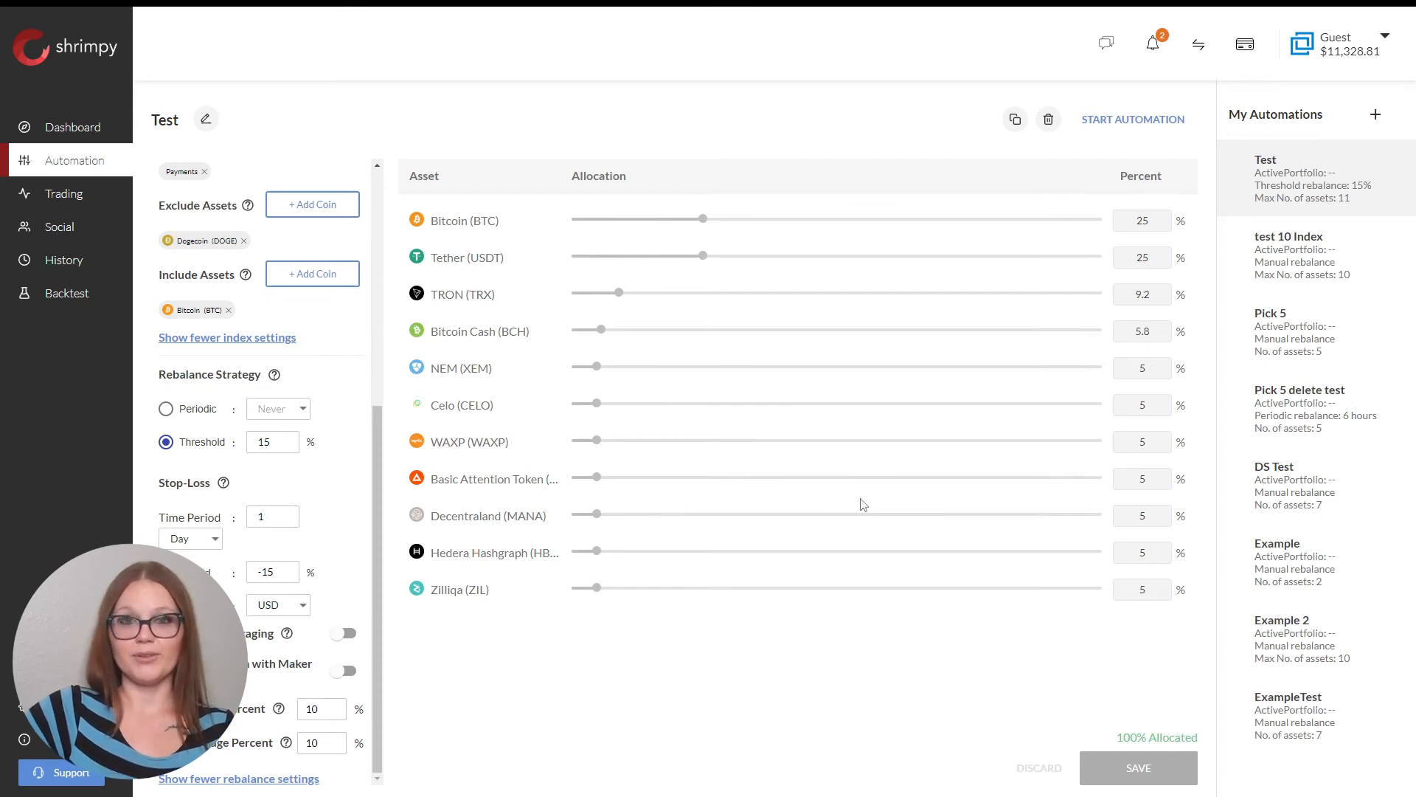
Start the Test automation on the Example portfolio with an immediate rebalance.
{"action": "left_click", "coordinate": [1133, 120]}
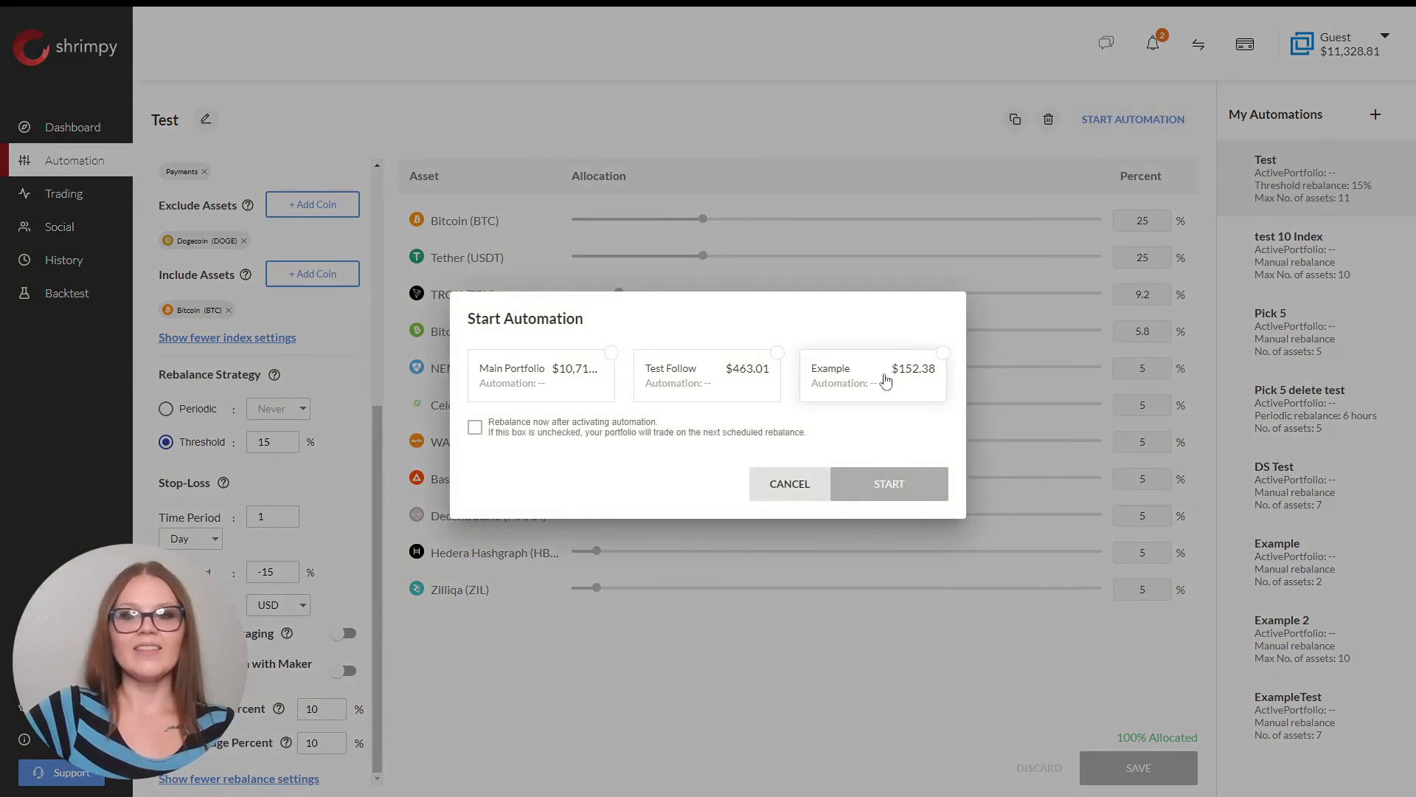
{"action": "left_click", "coordinate": [841, 382]}
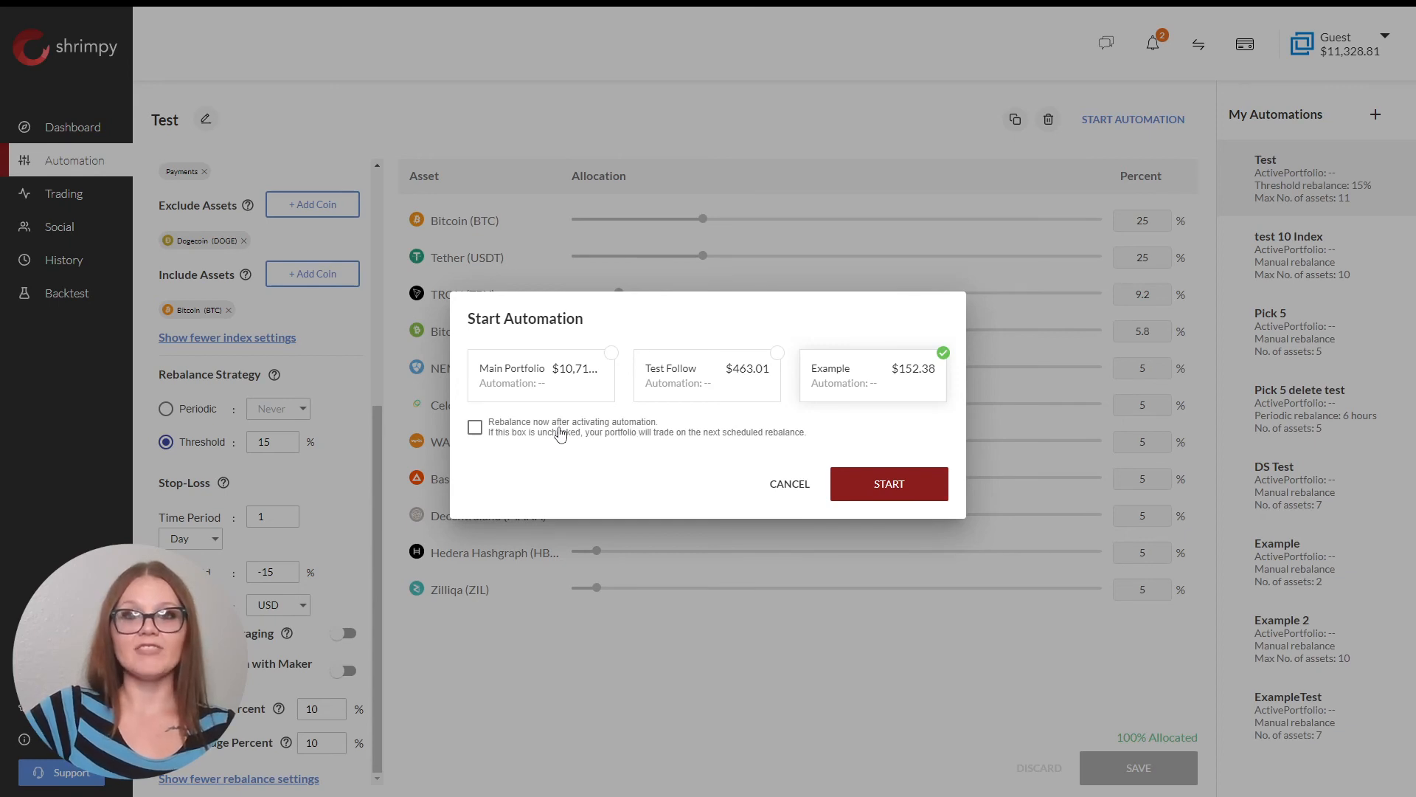
{"action": "left_click", "coordinate": [475, 429]}
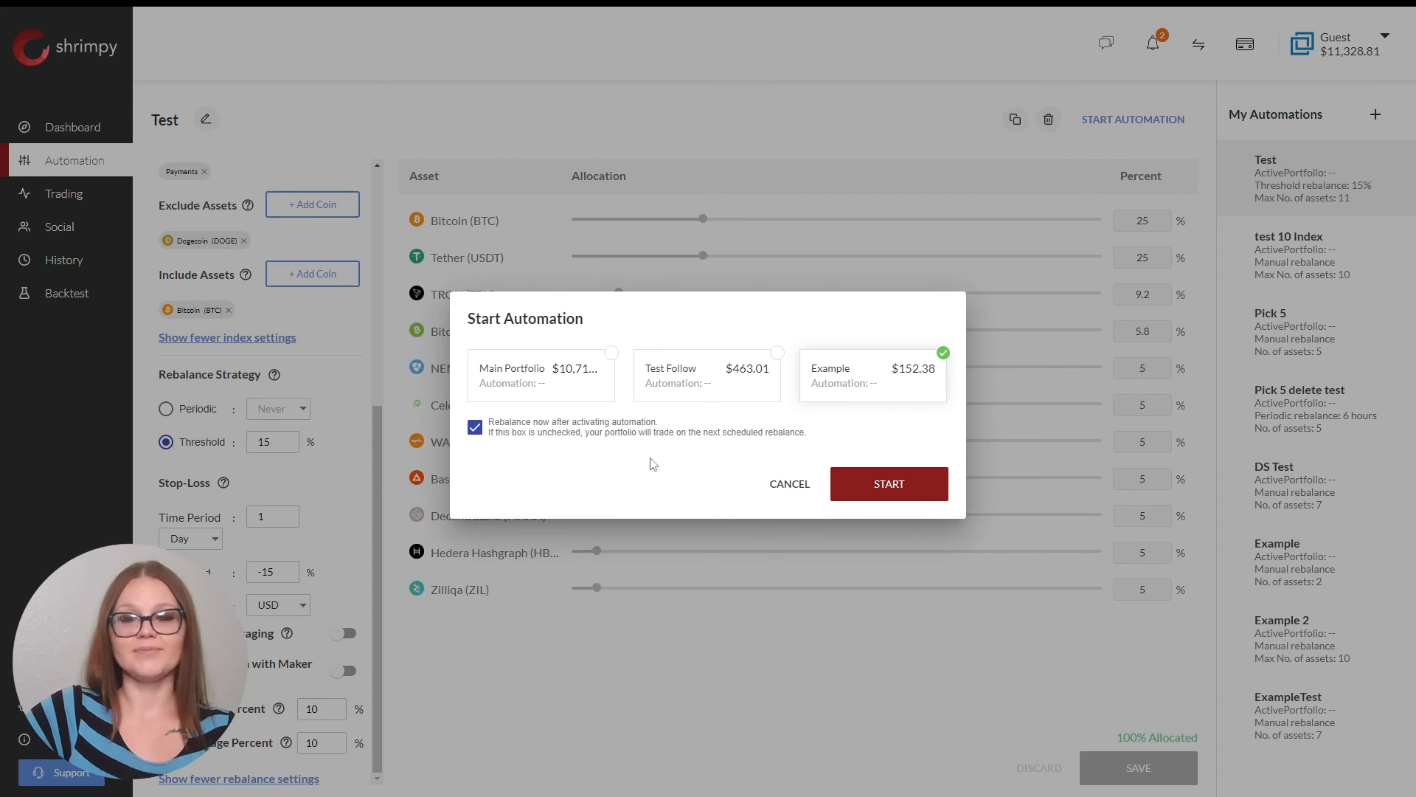
{"action": "left_click", "coordinate": [885, 487]}
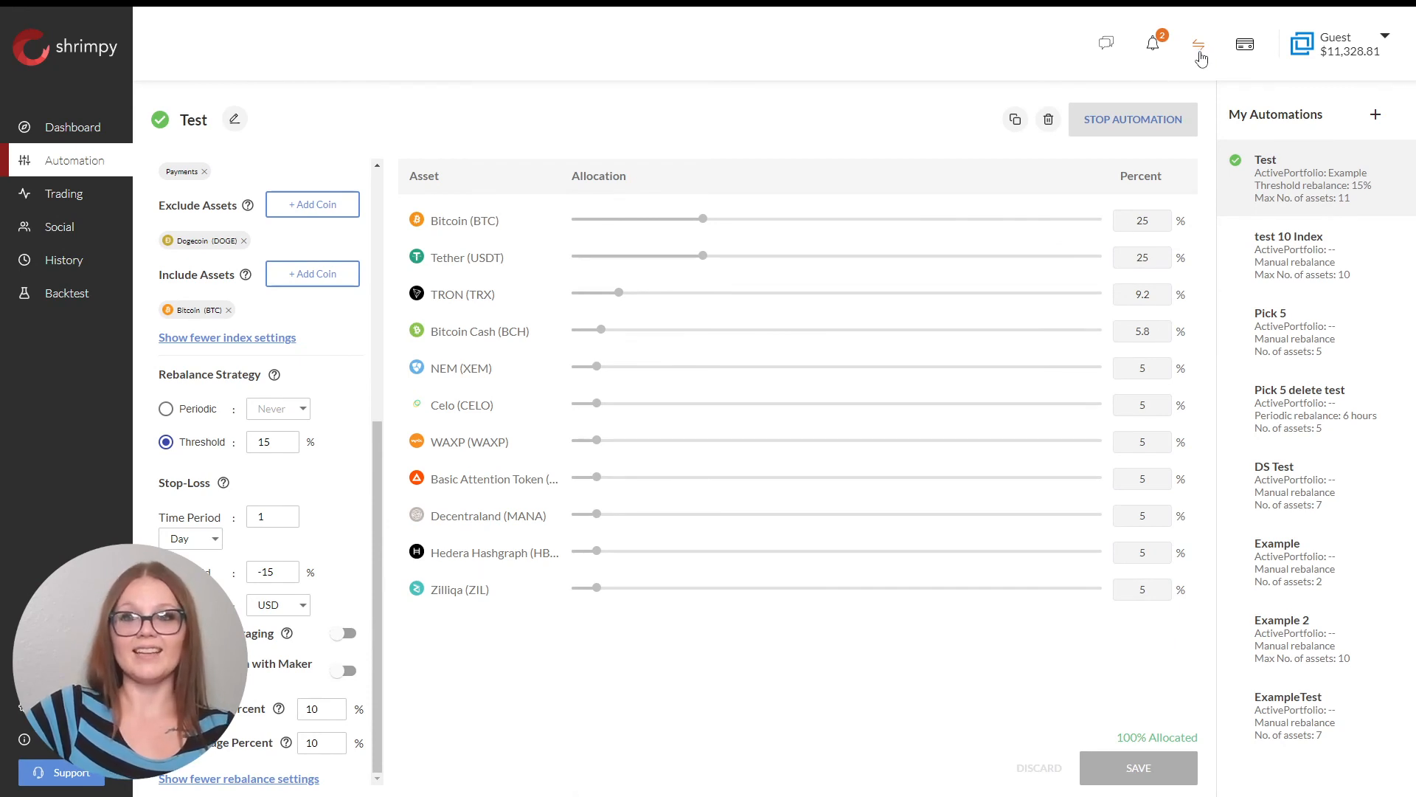
Check the pending rebalances, then go to the Dashboard showing all portfolios.
{"action": "left_click", "coordinate": [1205, 56]}
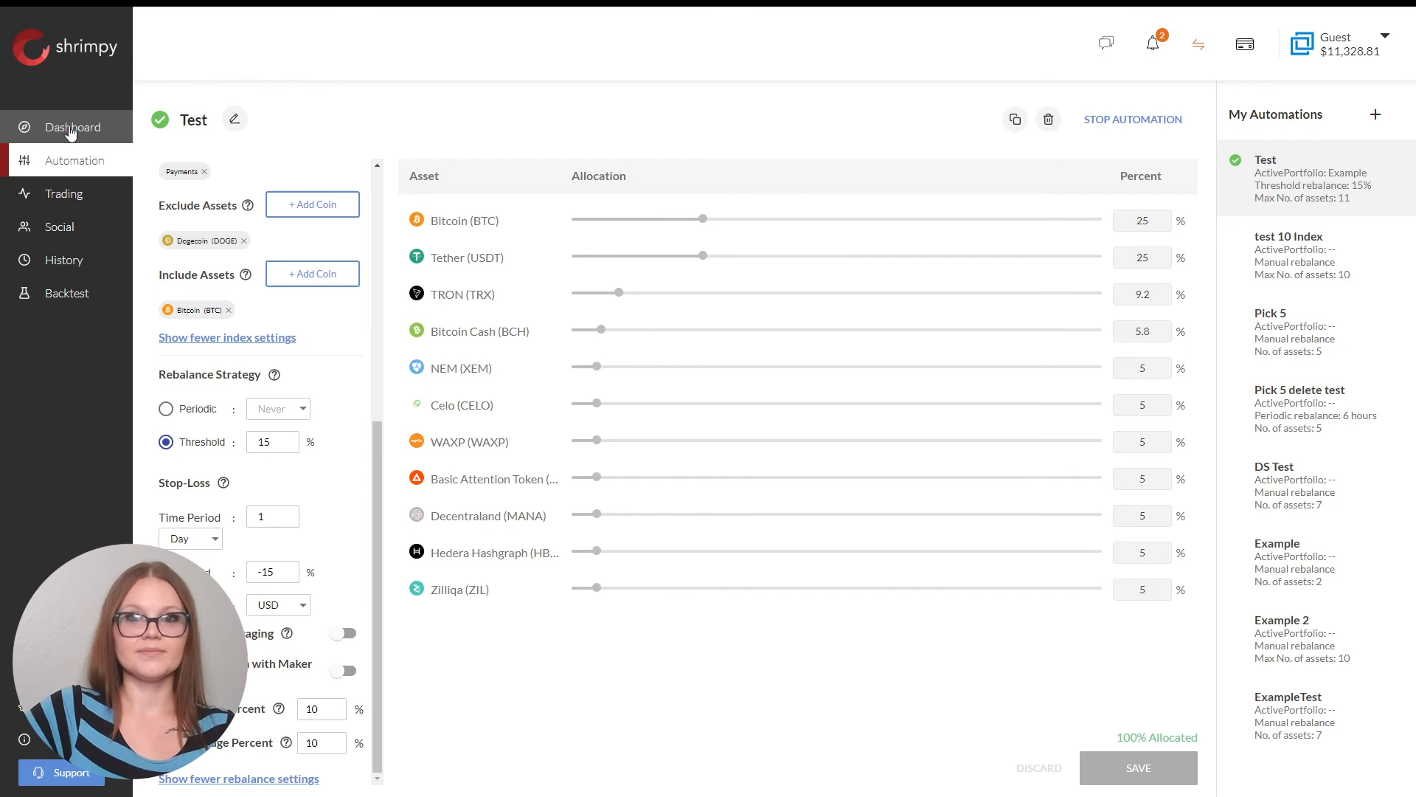
{"action": "left_click", "coordinate": [72, 129]}
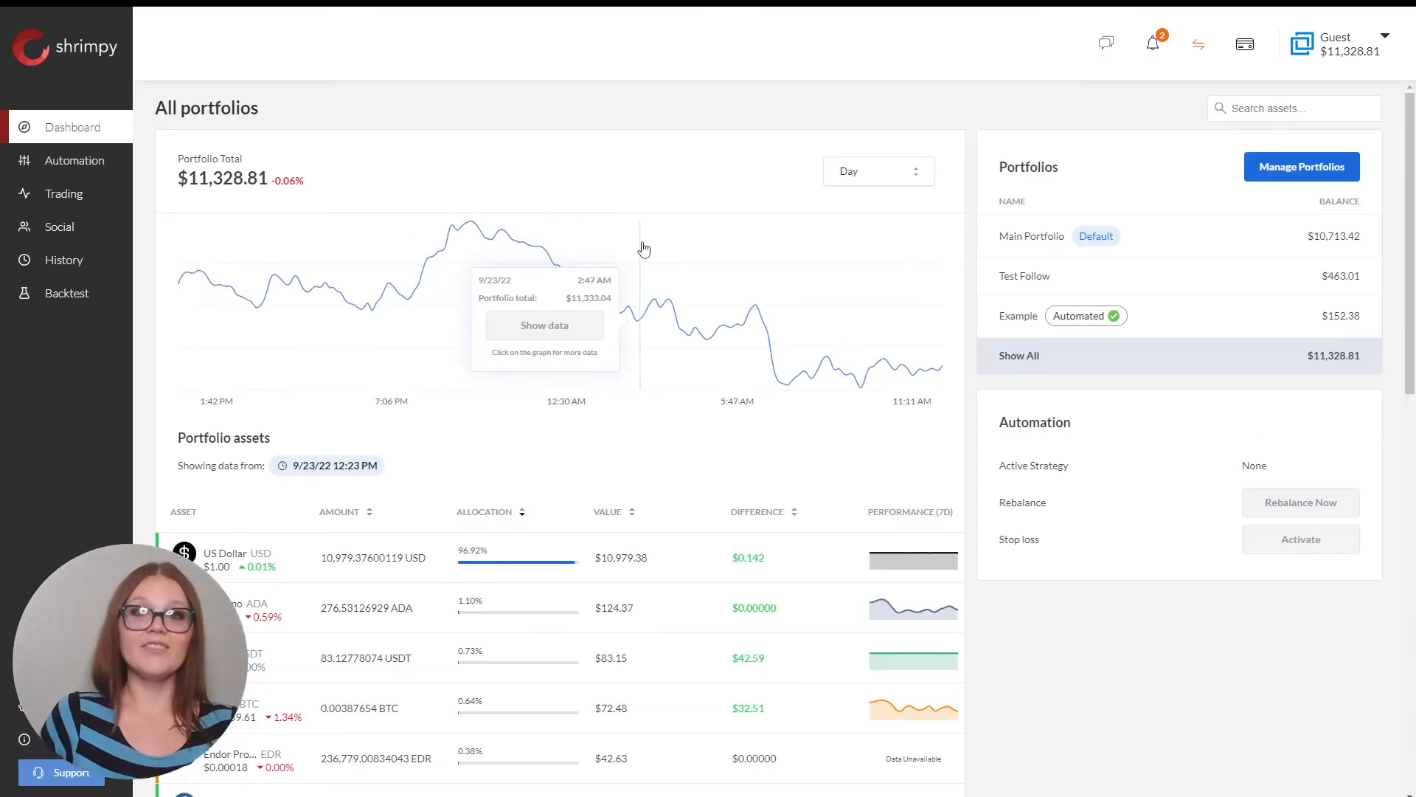